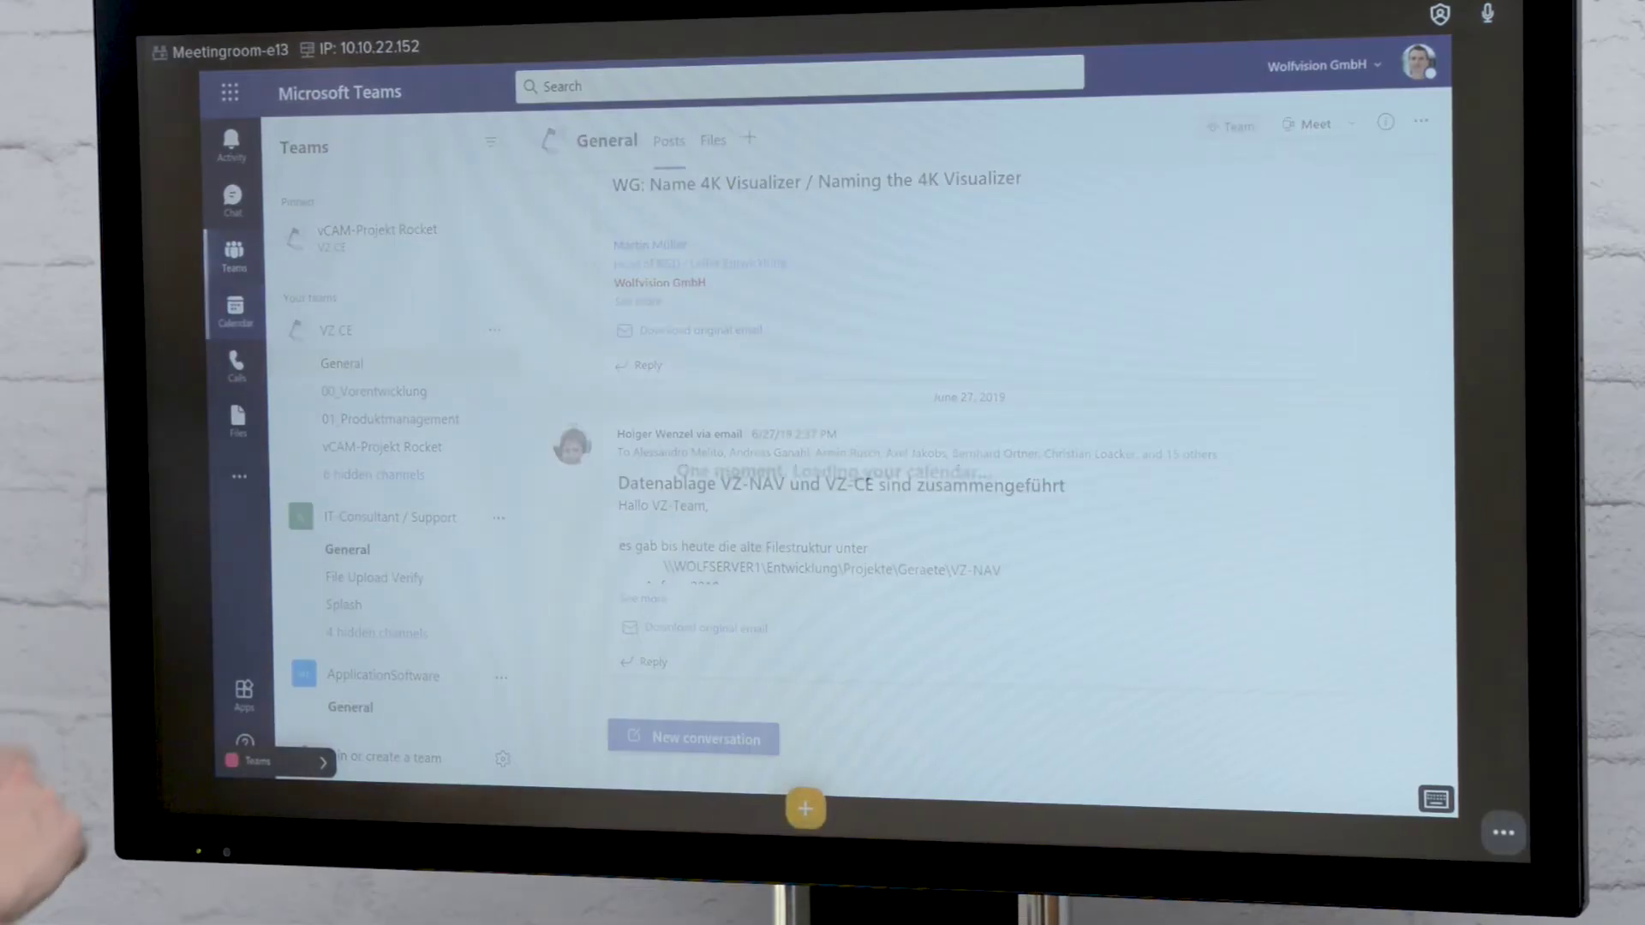
# Open the Teams weekly calendar showing March 22–26
pyautogui.click(777, 329)
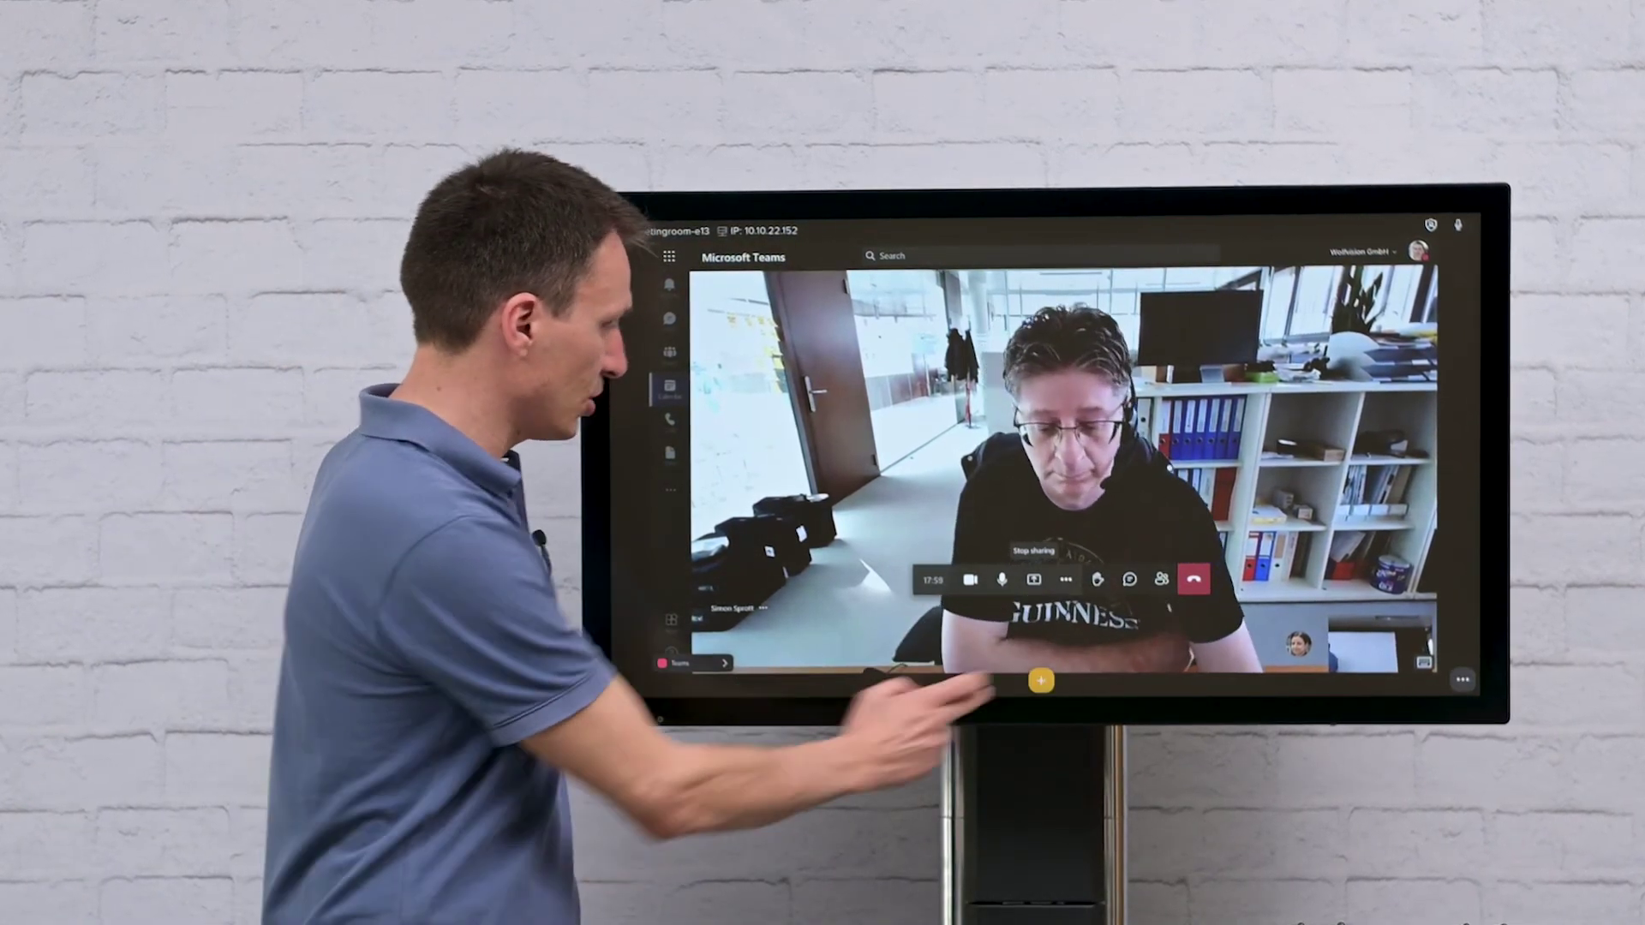
# Open the .jpg from Internal > snapshots beside the Teams call on the Cynap display
pyautogui.click(1041, 683)
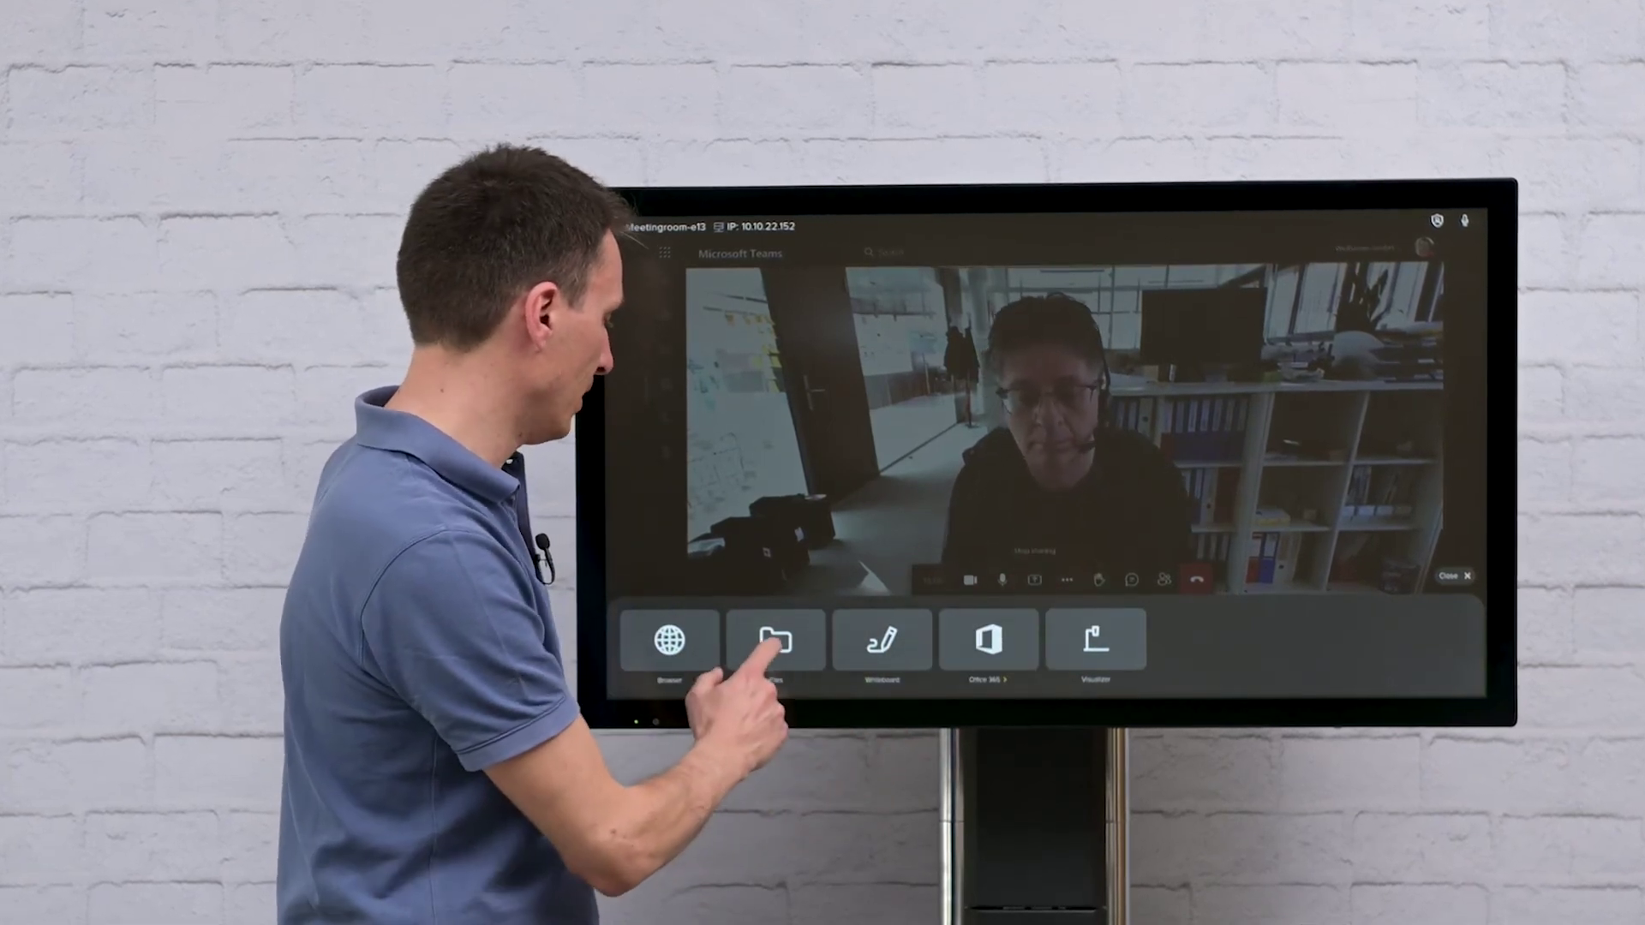
pyautogui.click(775, 641)
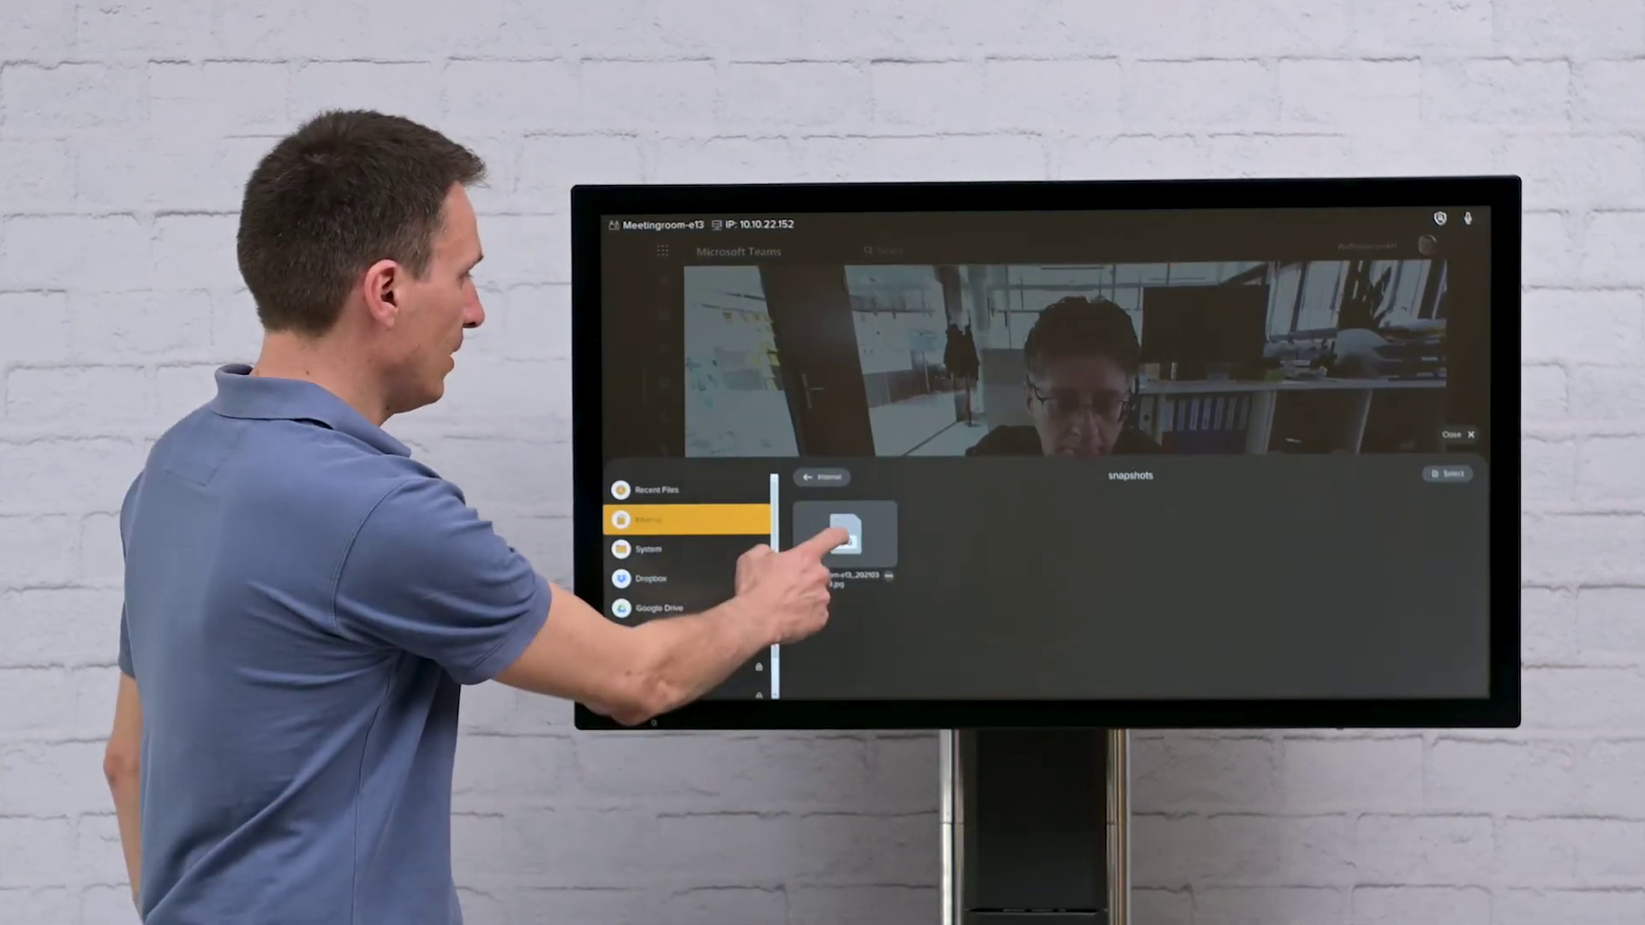
pyautogui.click(852, 625)
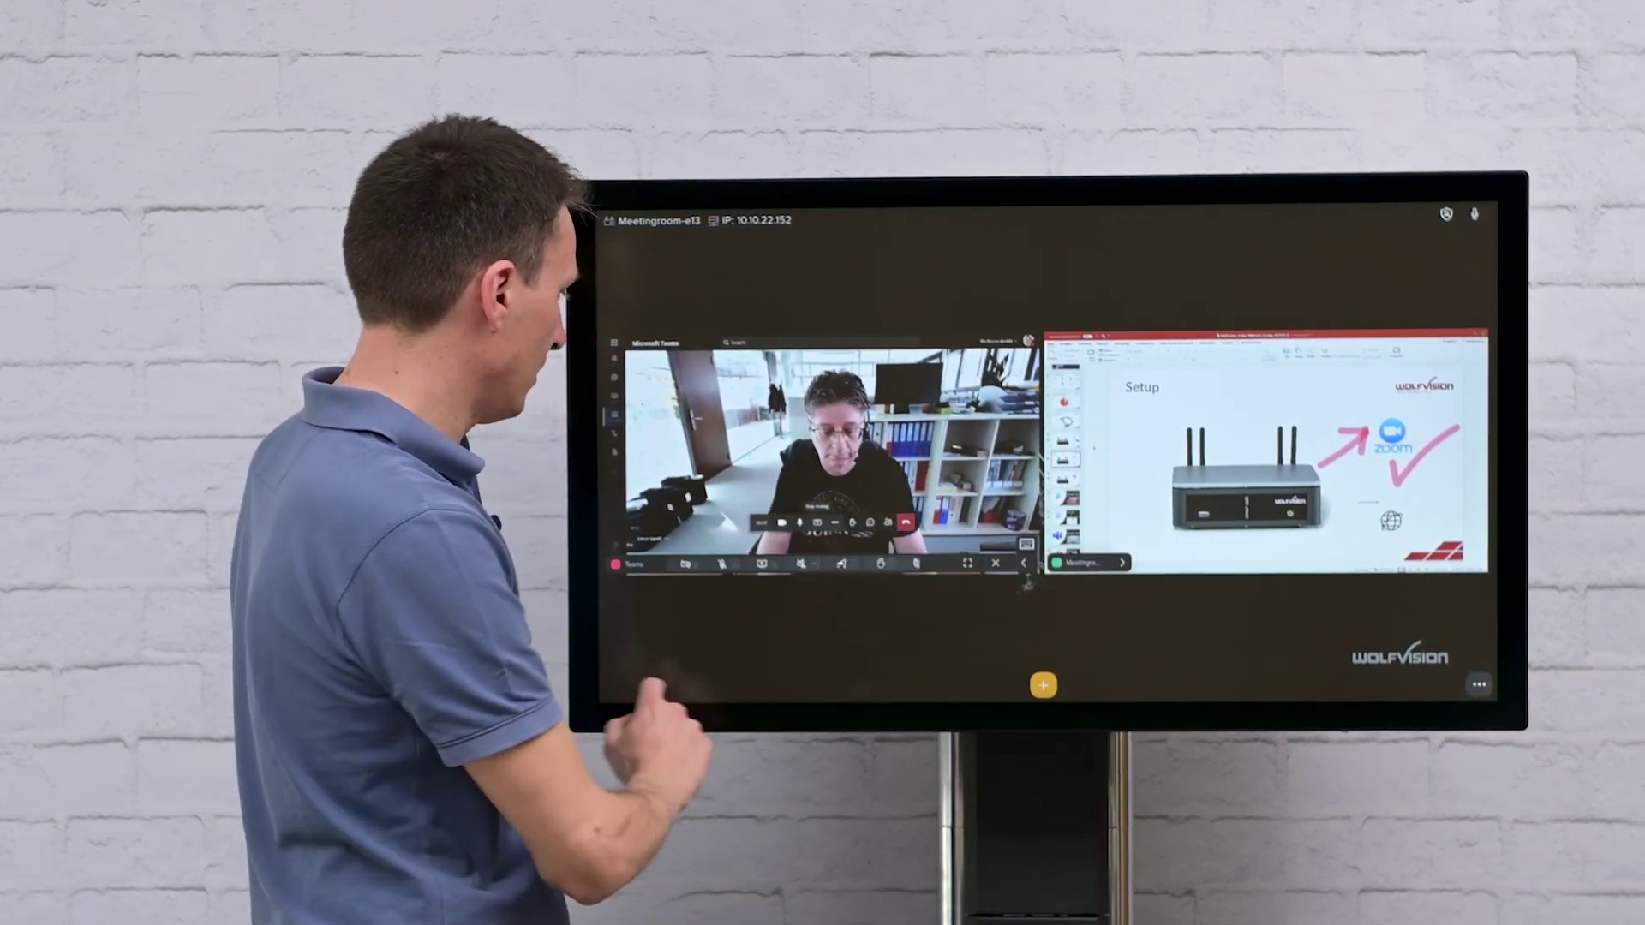
# Share the snapshot .jpg window to the meeting from the Share Screen dialog
pyautogui.click(758, 563)
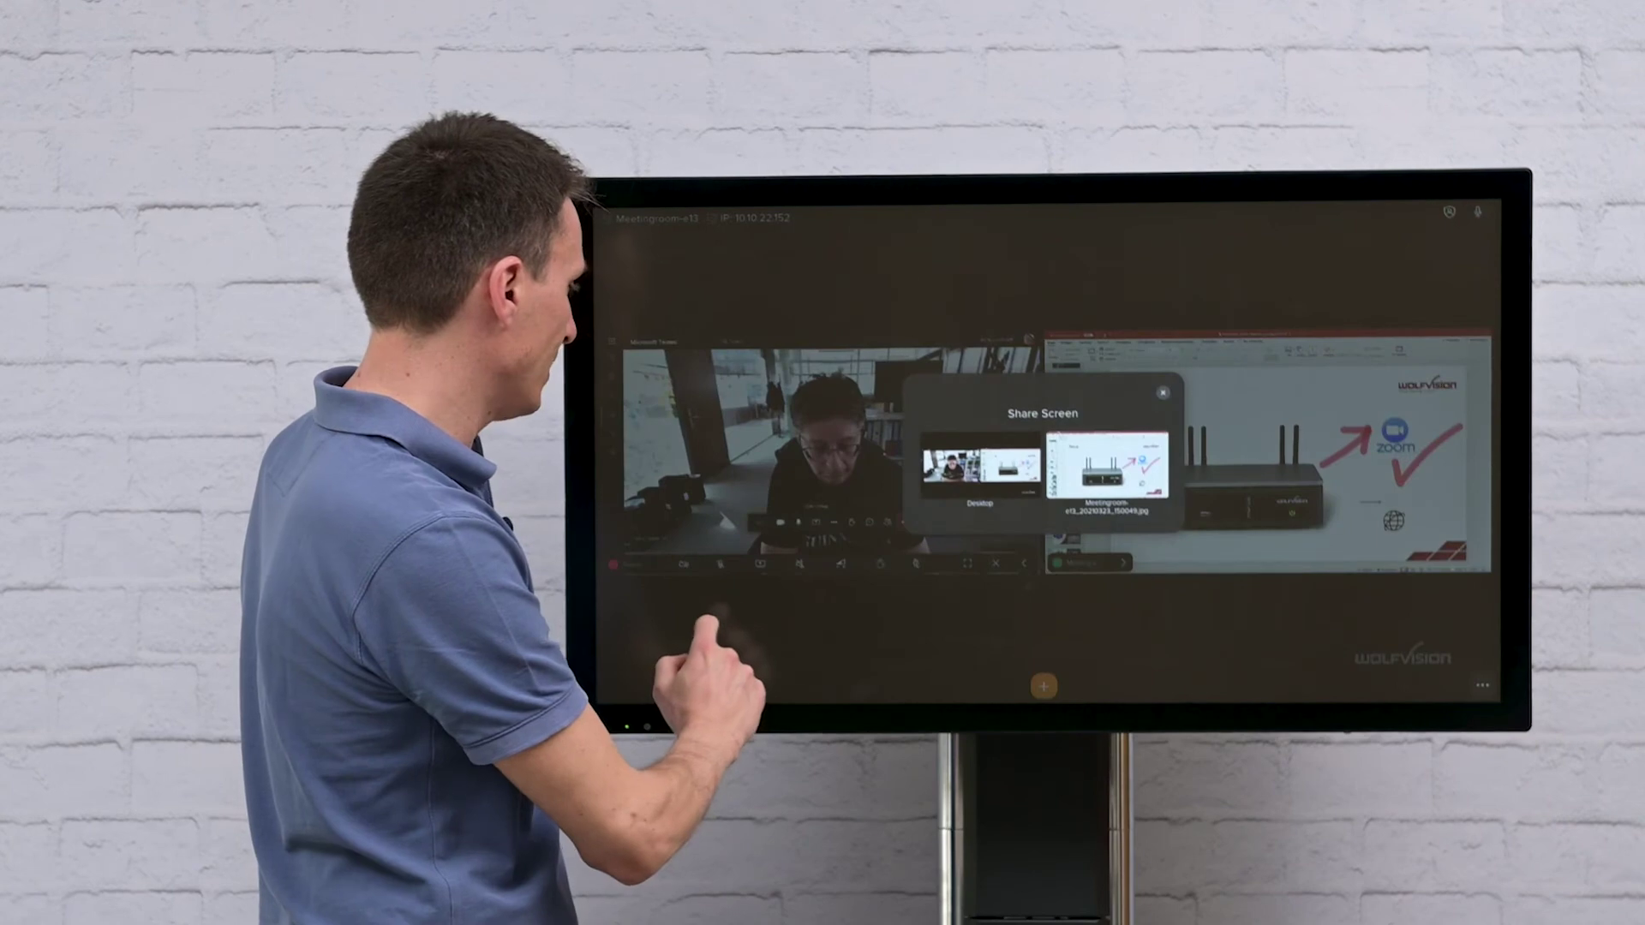
pyautogui.click(1106, 466)
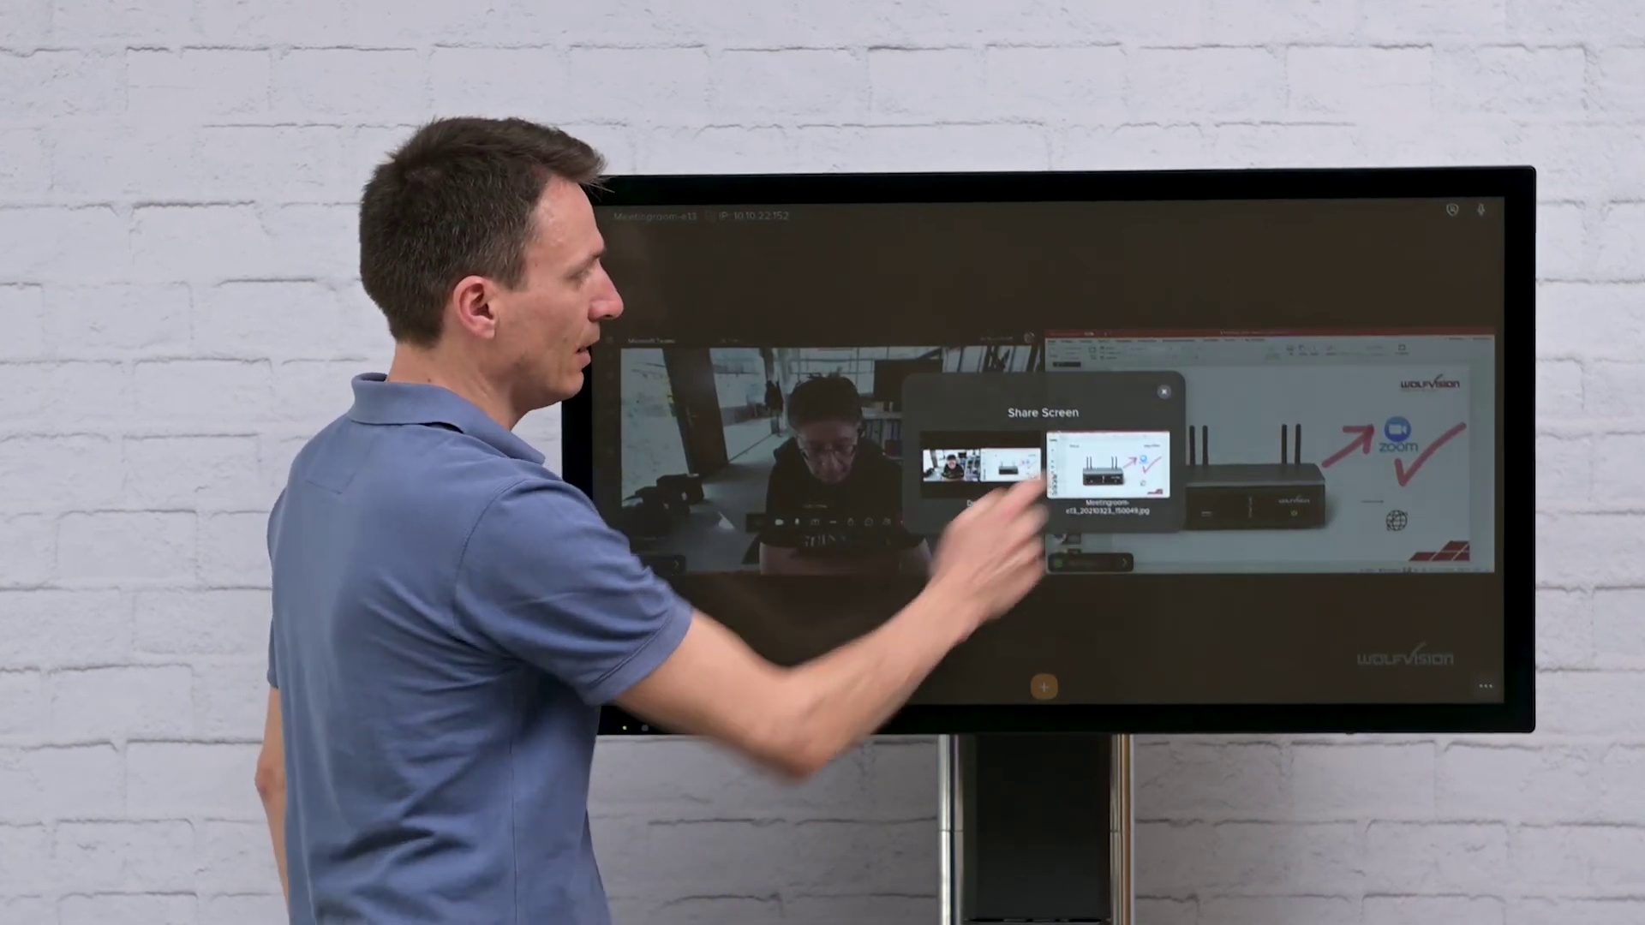